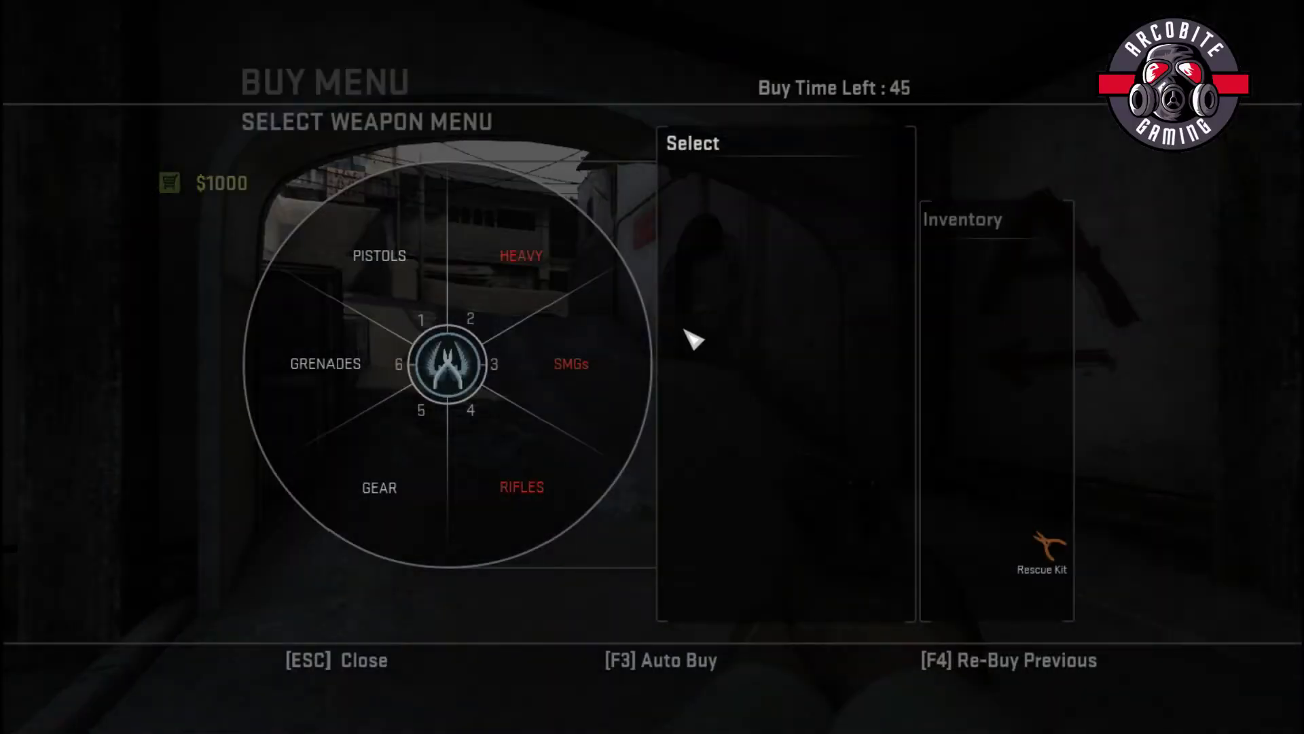
Buy the Desert Eagle | Midnight Storm from the Pistols section of the buy menu
left_click(427, 290)
mouse_move(379, 479)
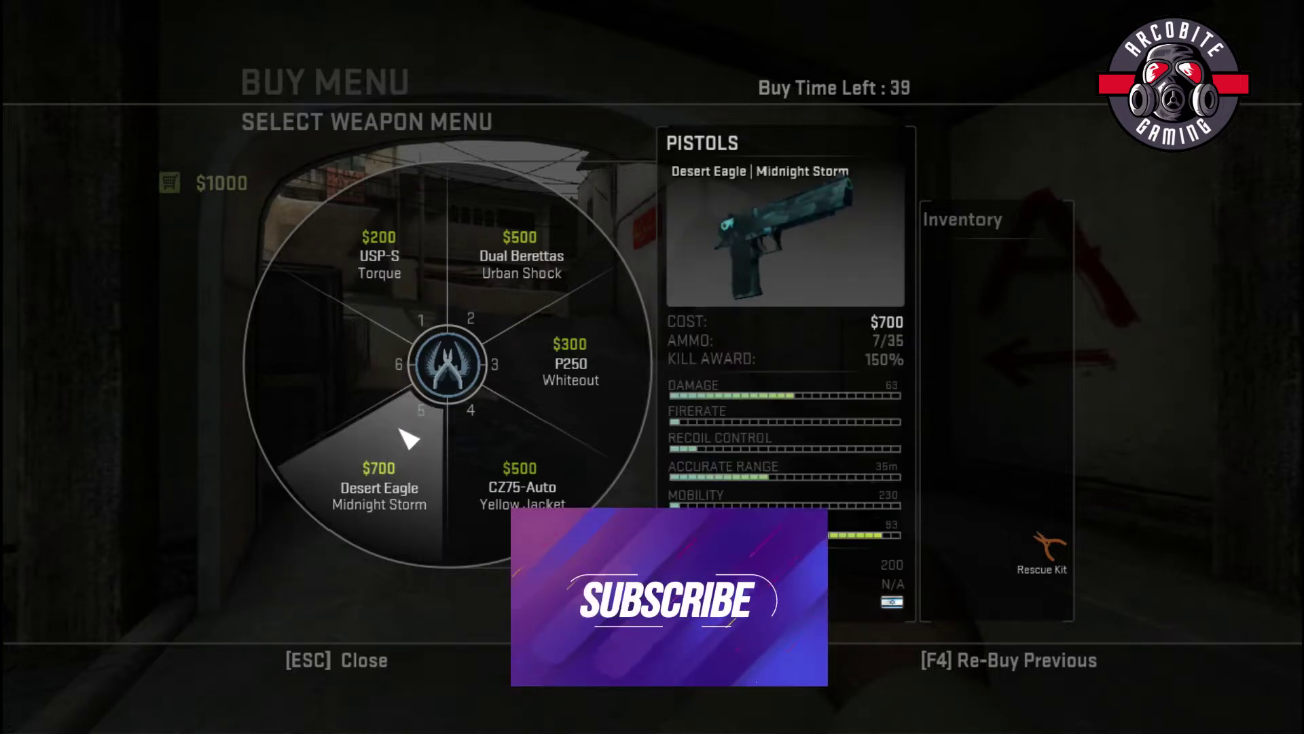
left_click(405, 467)
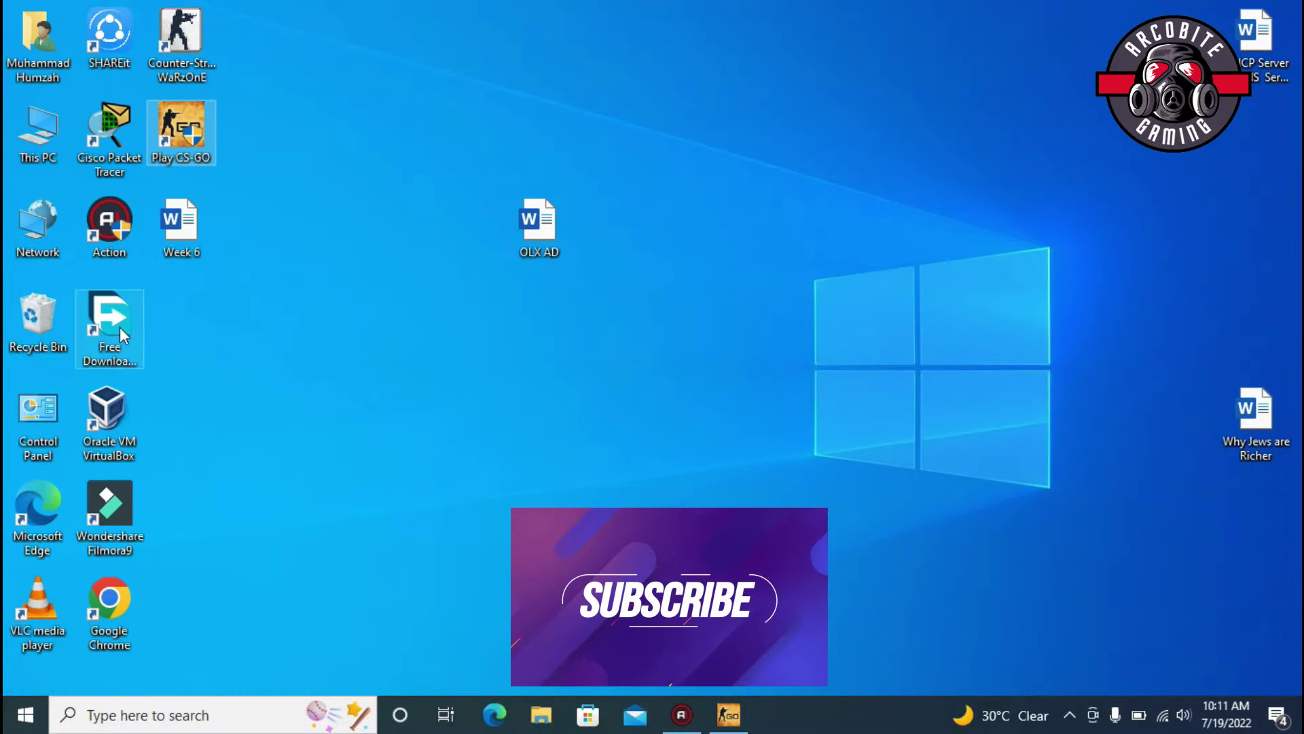
Browse to F:\Cs go\Counter-Strike Global Offensive and open the rev configuration file
double_click(38, 130)
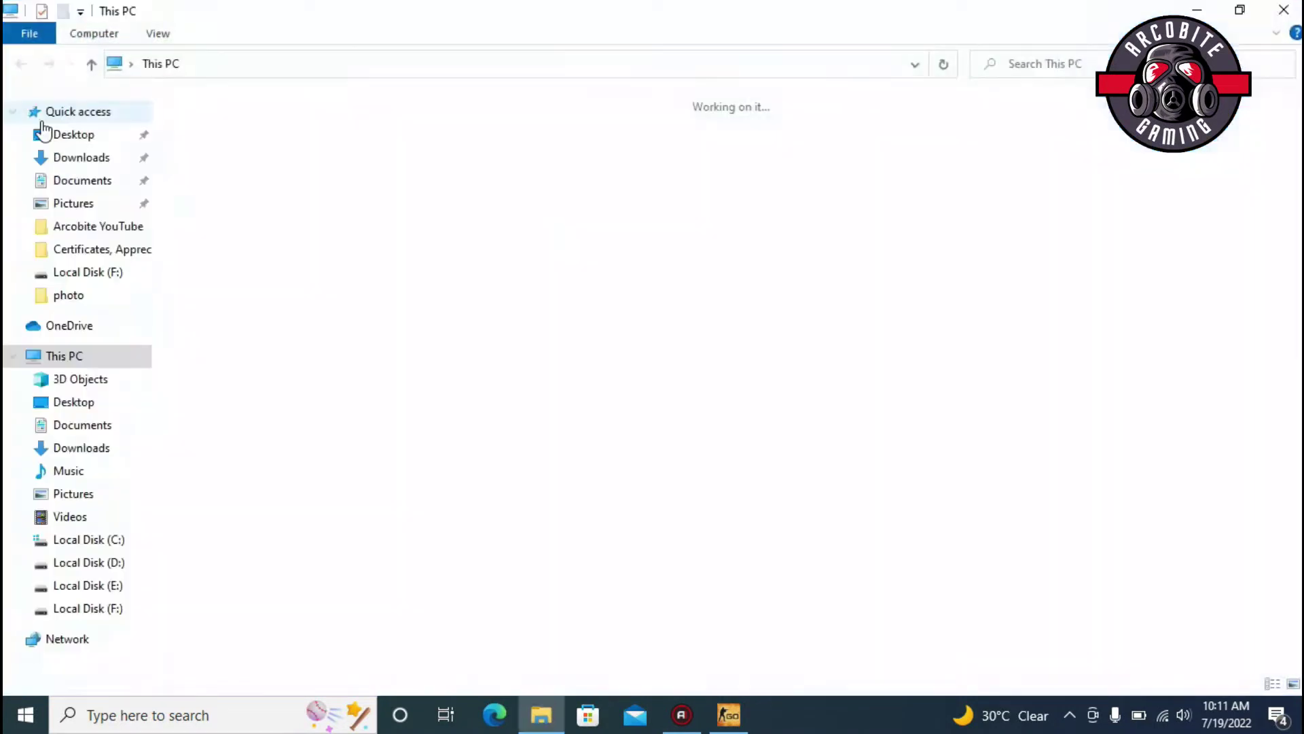
double_click(926, 278)
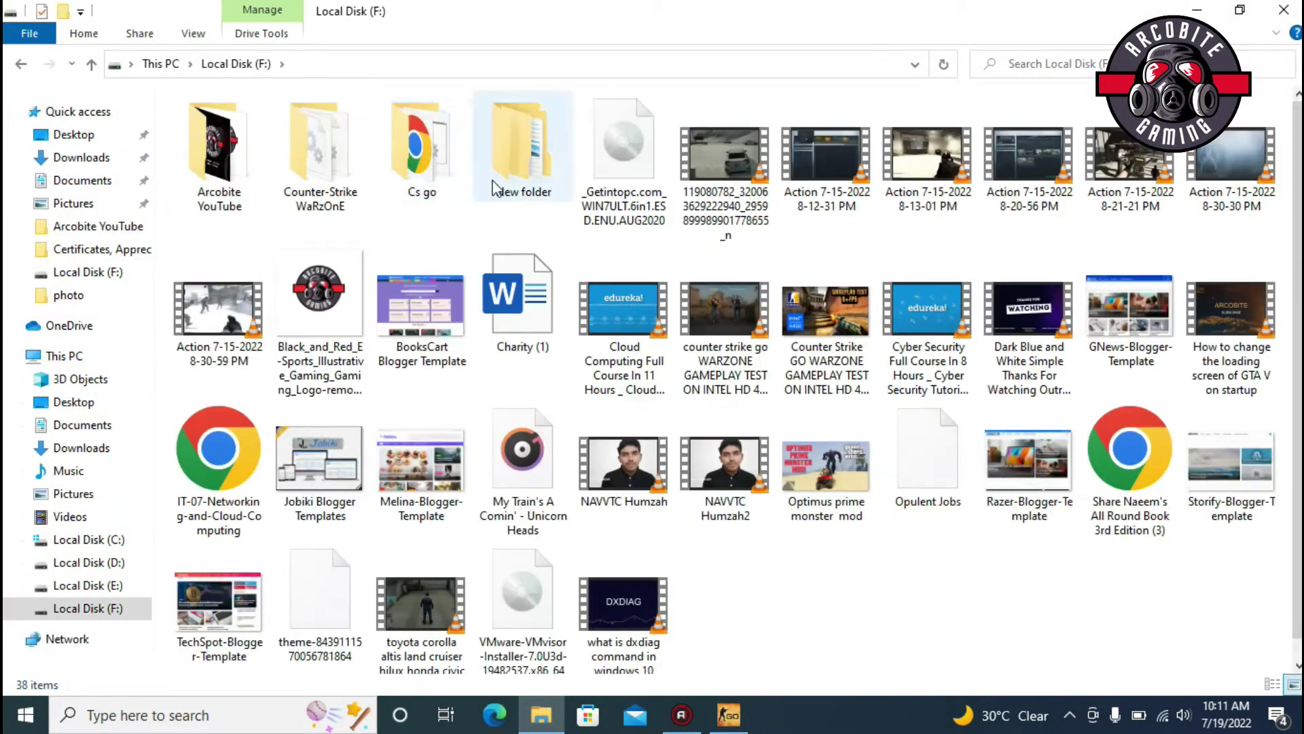
double_click(422, 153)
double_click(331, 127)
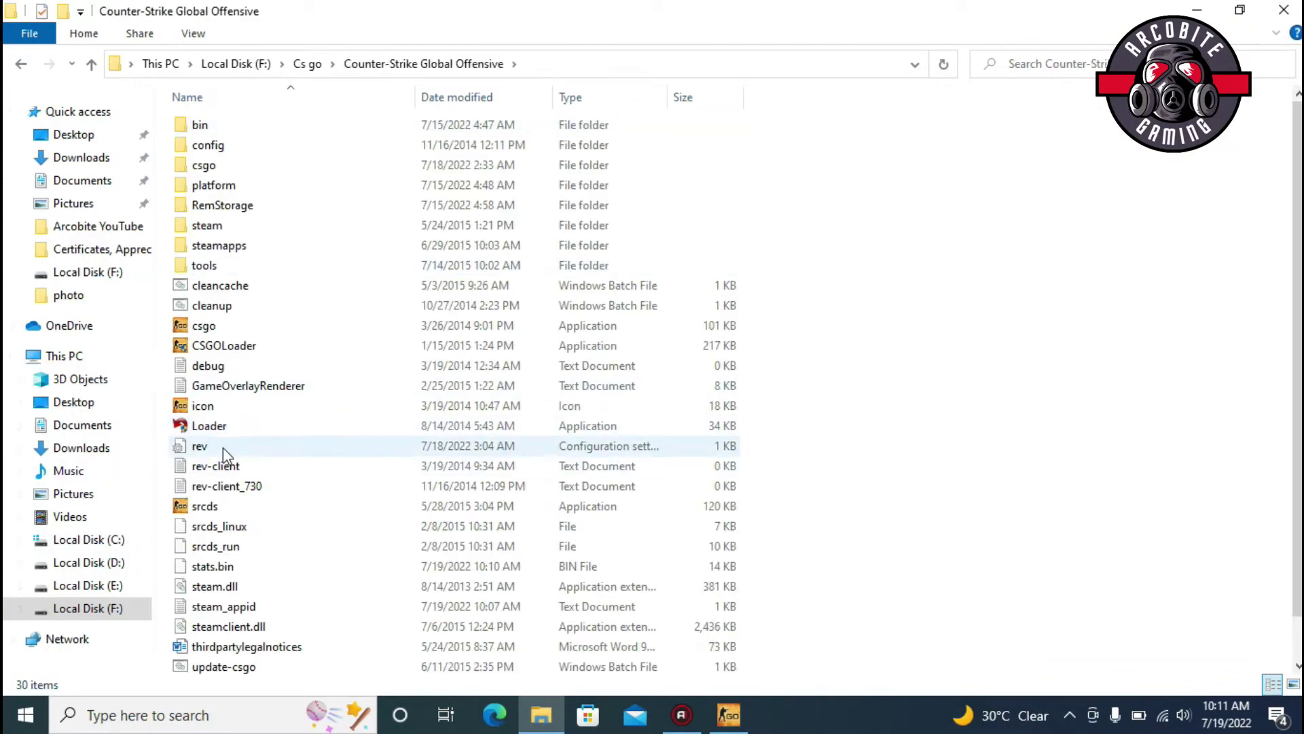
double_click(224, 450)
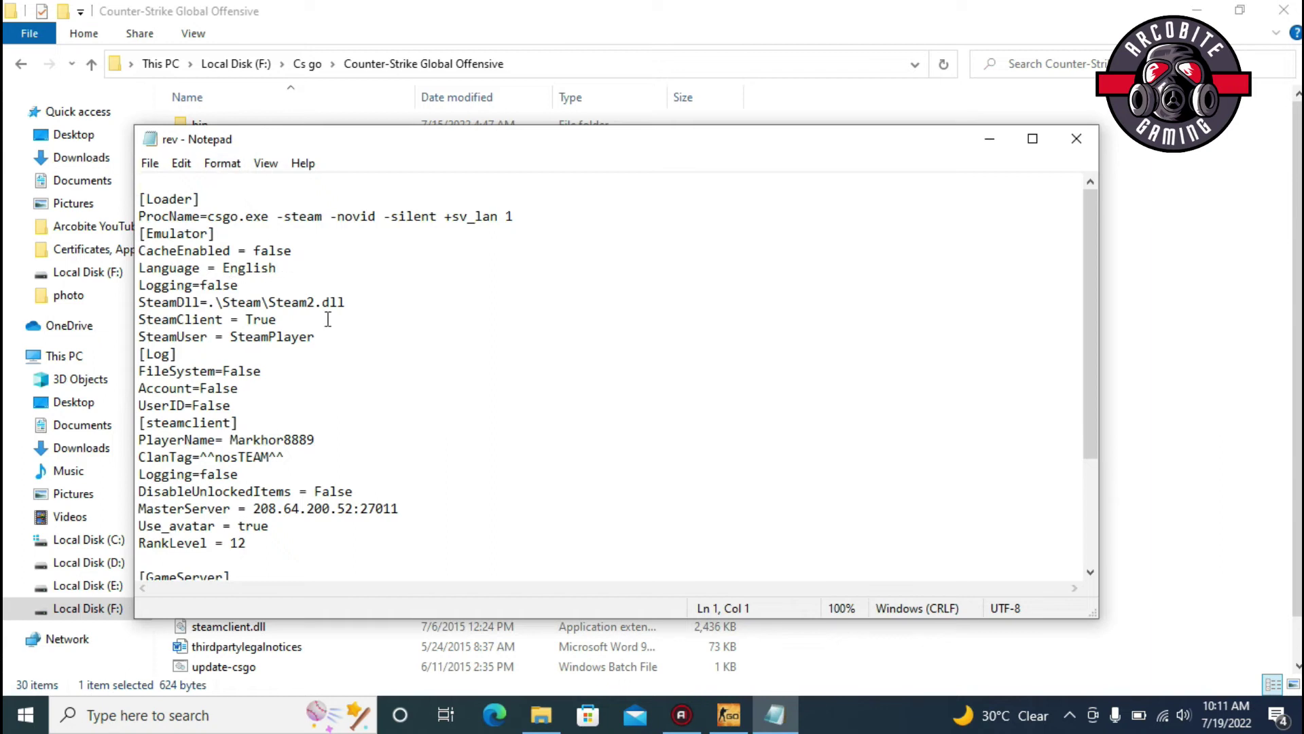
scroll(302, 343, "down", 3)
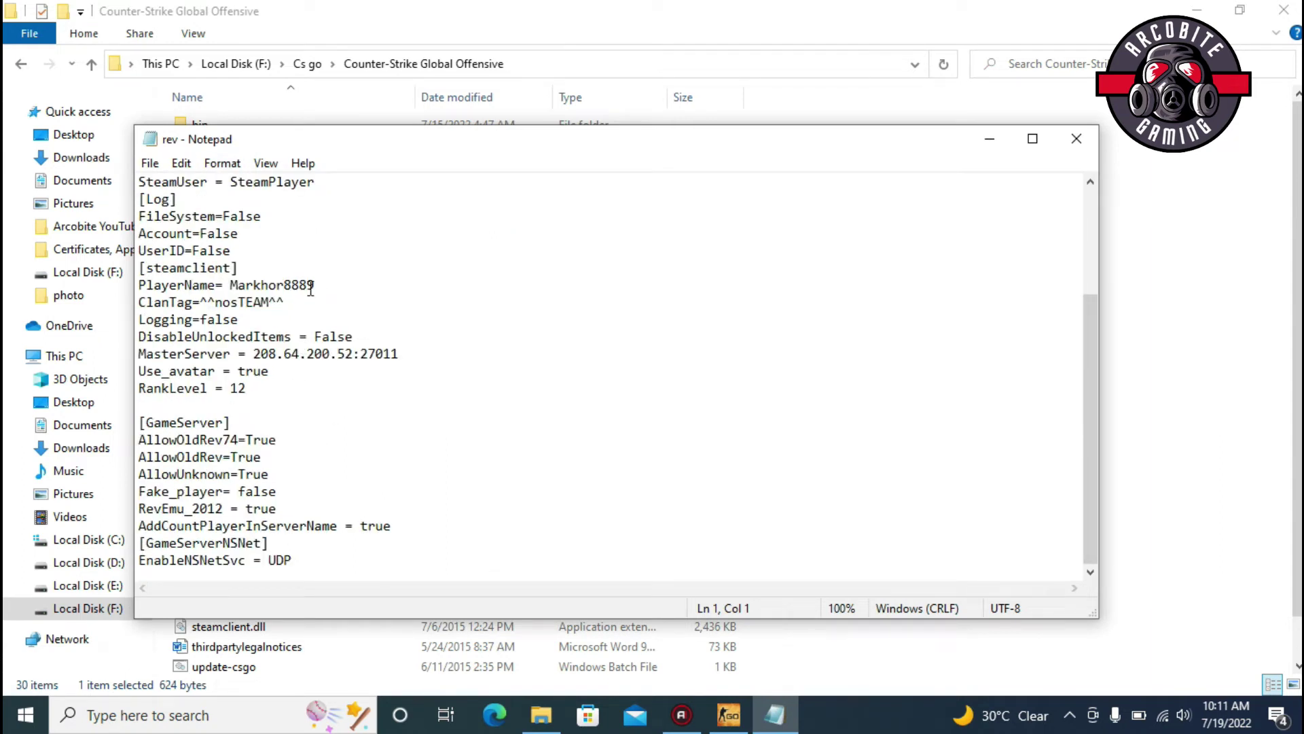
scroll(311, 289, "up", 1)
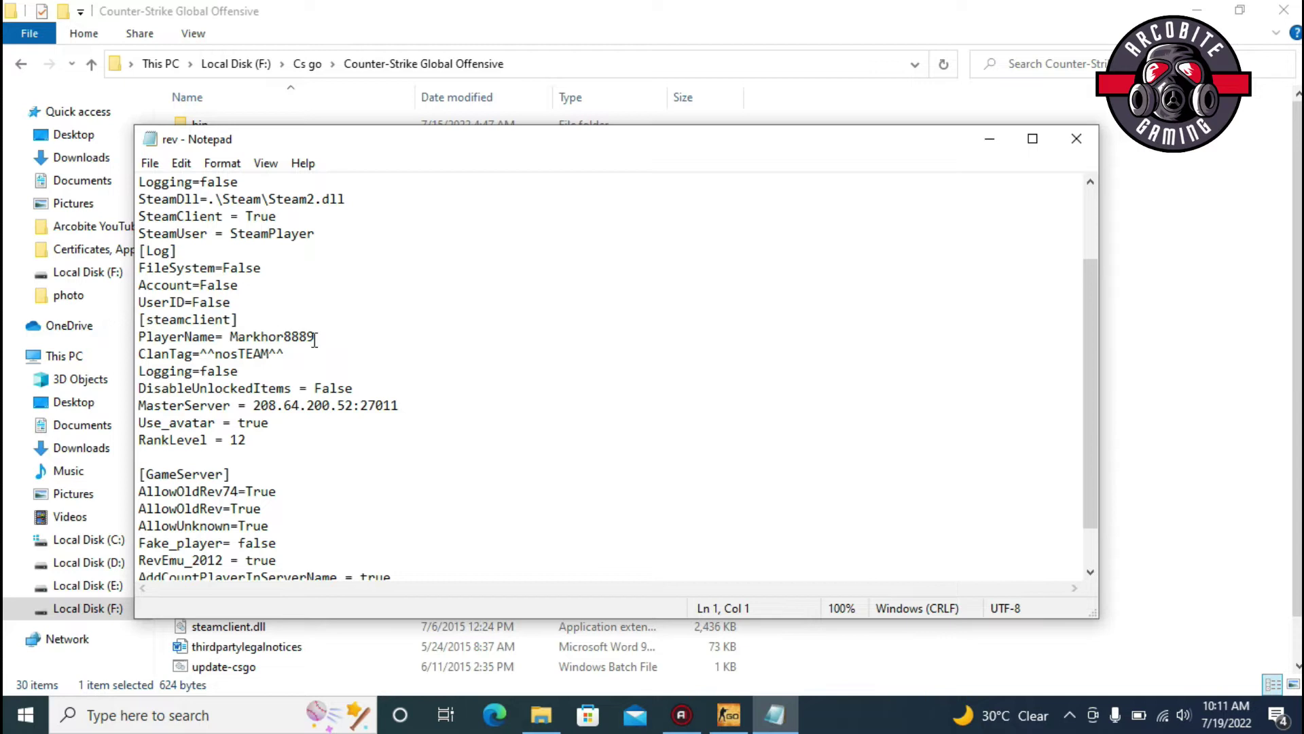
scroll(372, 344, "down", 1)
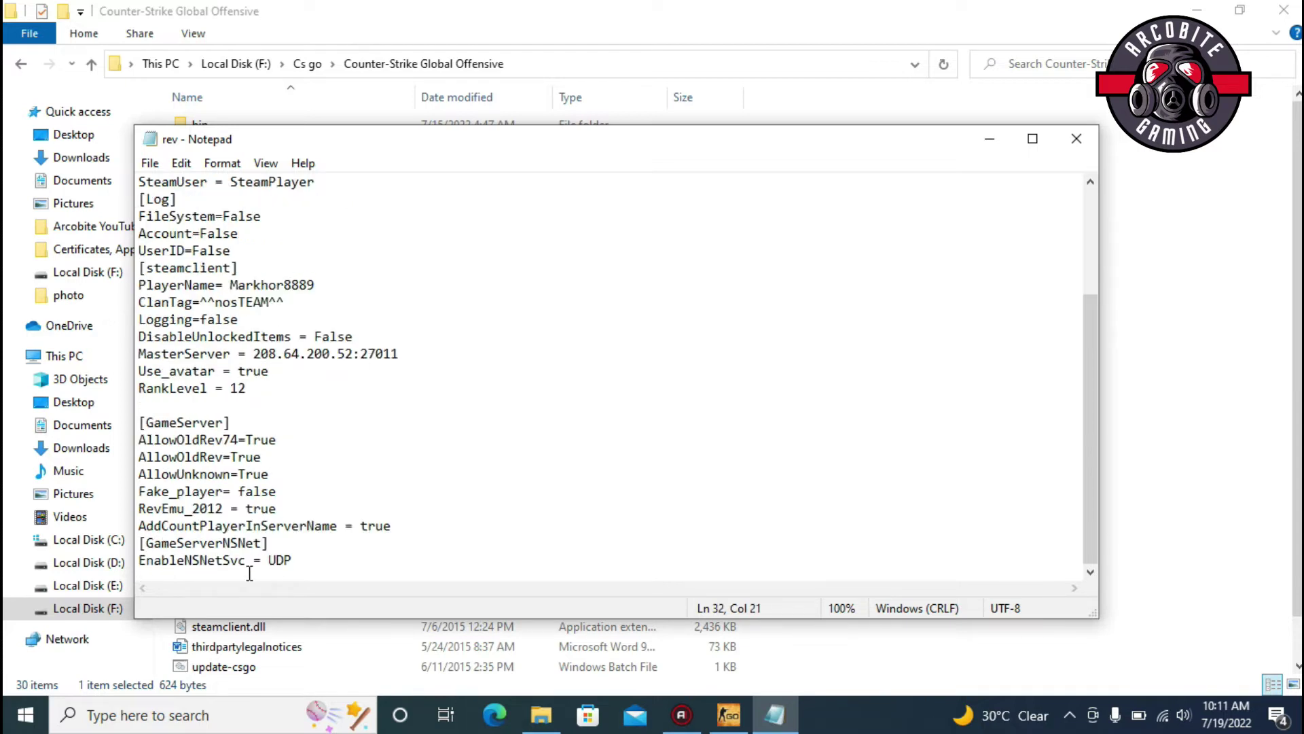
Save the rev configuration file from the File menu and close Notepad
left_click(151, 168)
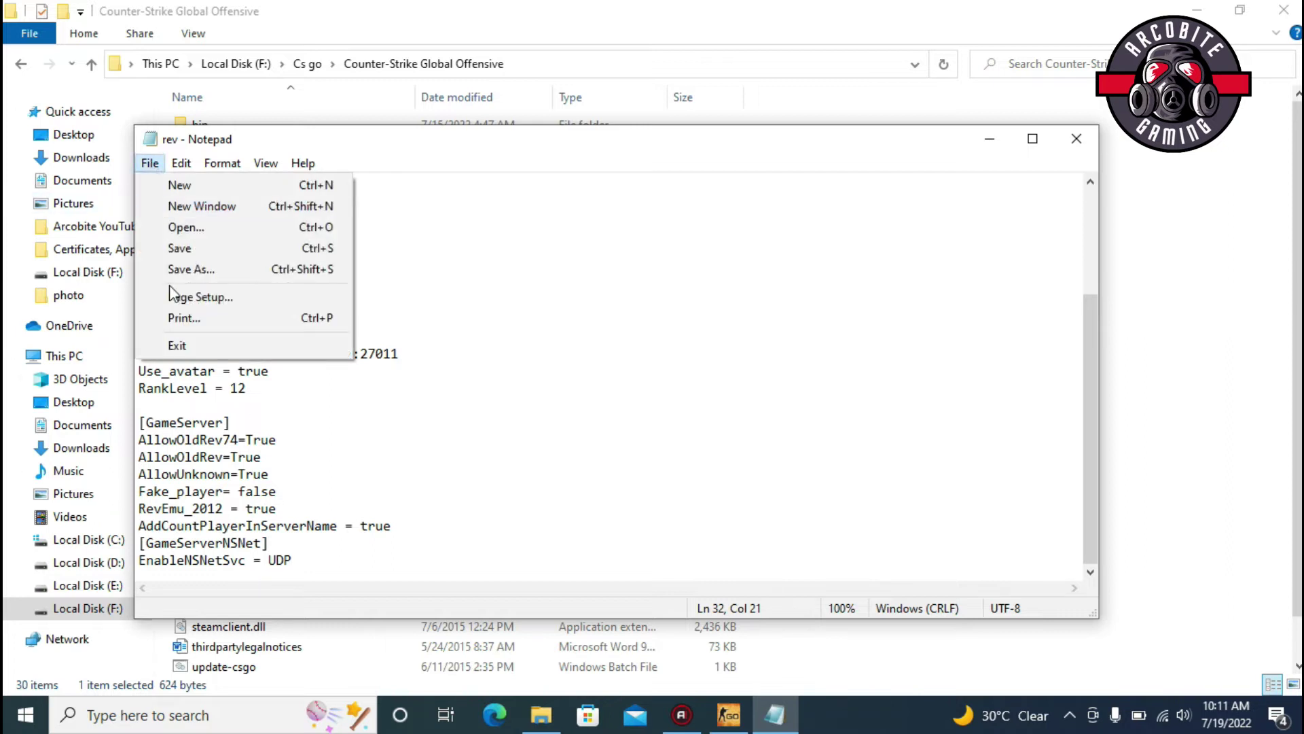
left_click(193, 253)
left_click(1076, 138)
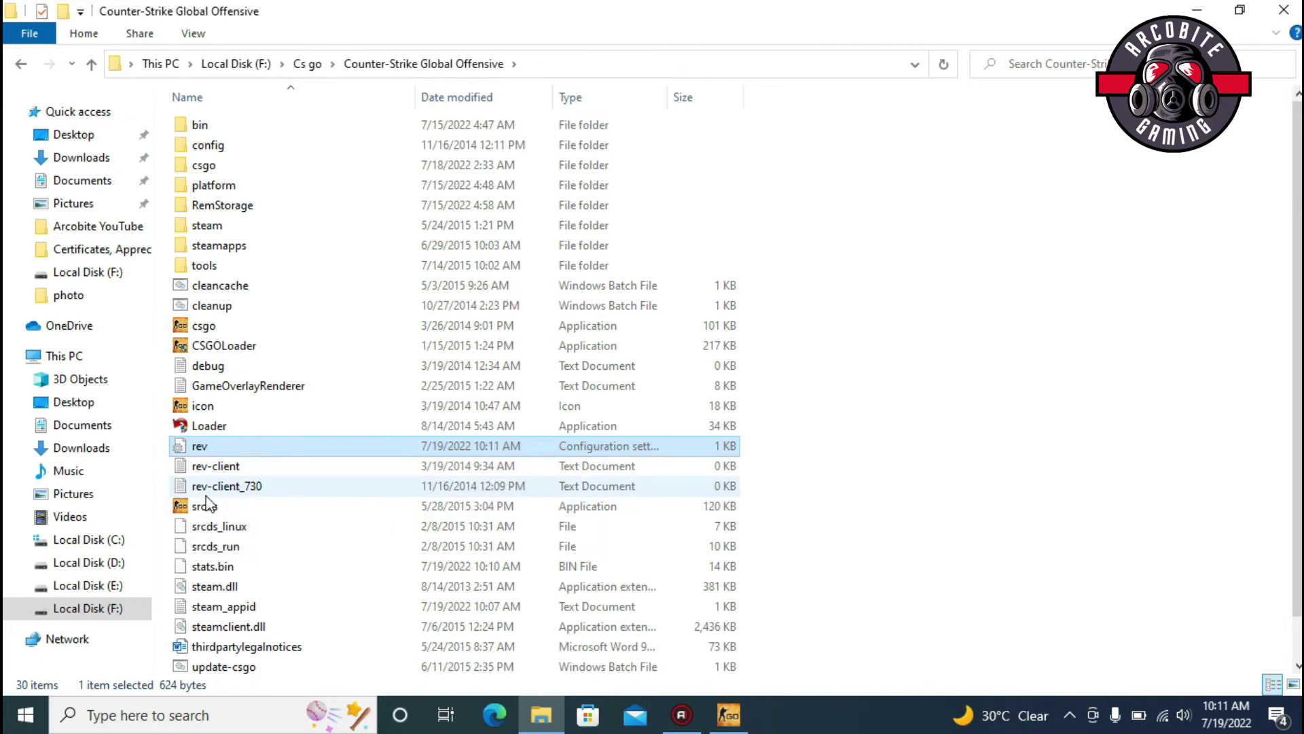
Rename the rev-client_730 text document to rev-client_731
left_click(260, 493)
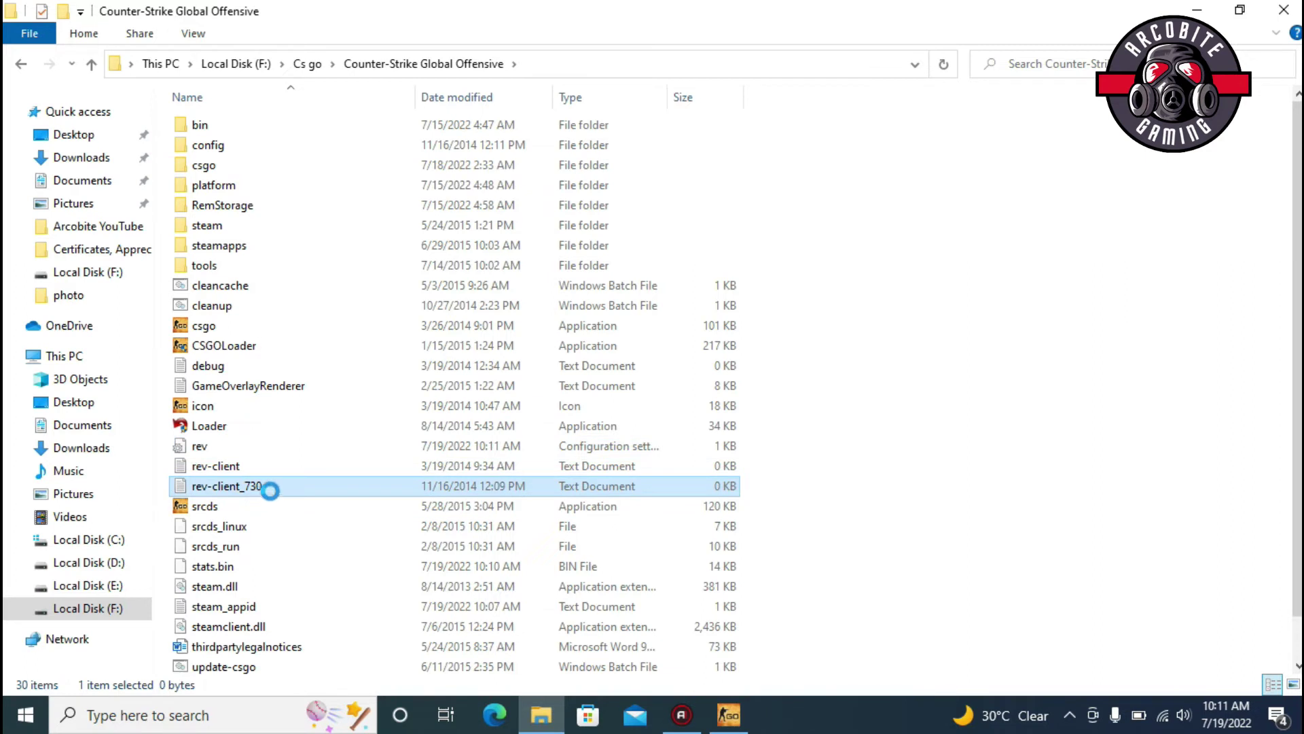
right_click(269, 490)
left_click(308, 447)
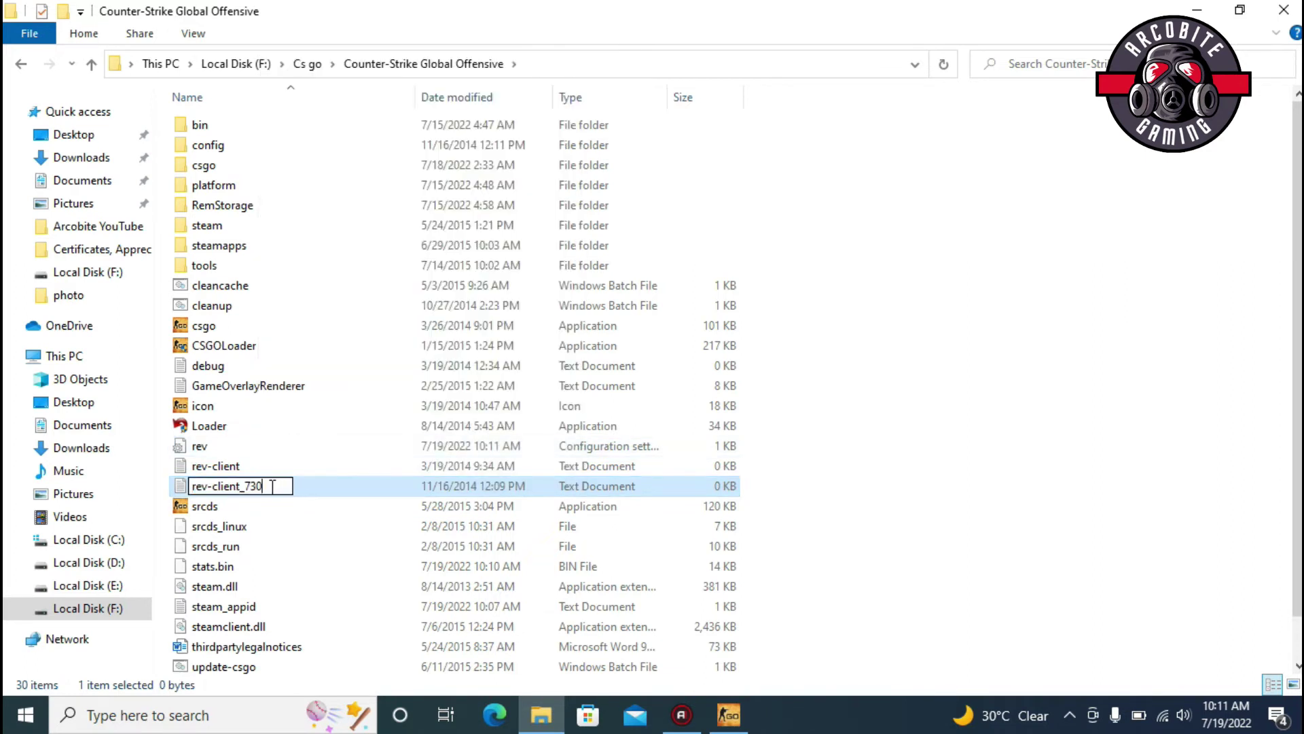
type("1")
key("Return")
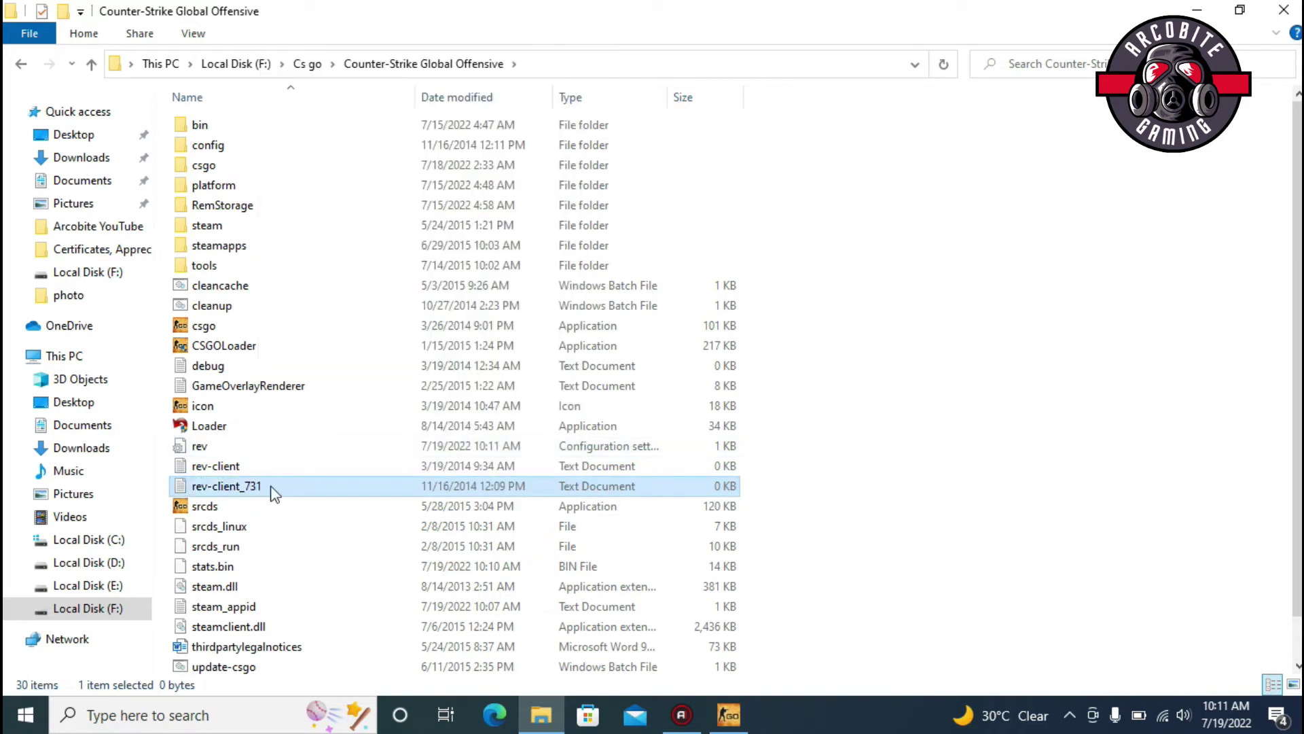